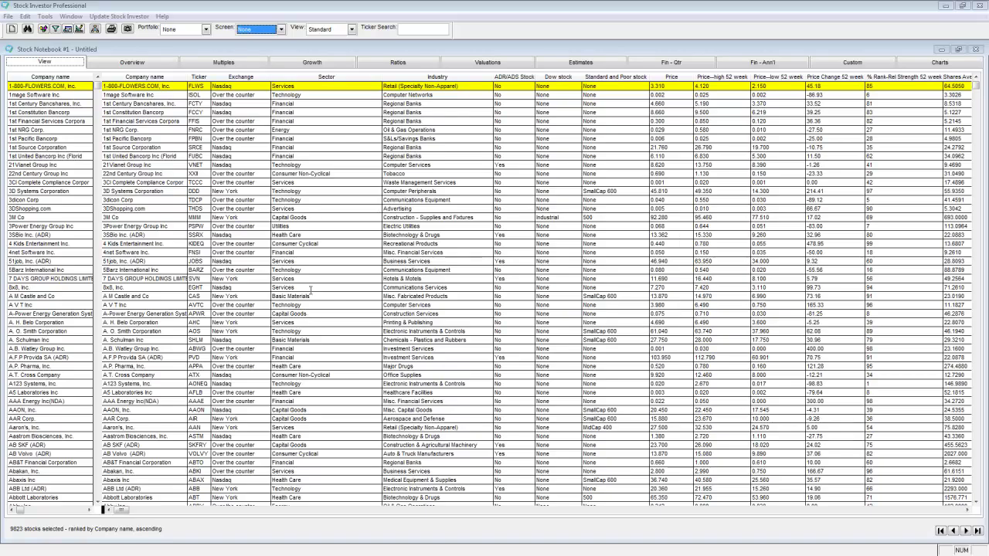
Find the company with ticker MSFT and view the share statistics in its overview.
{"action": "left_click", "coordinate": [424, 31]}
{"action": "type", "text": "msft"}
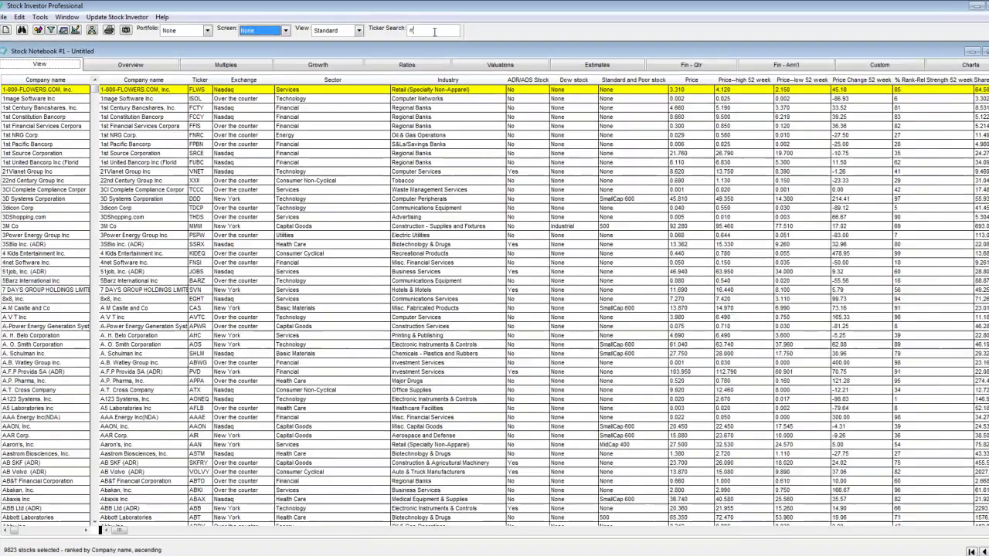
{"action": "key", "text": "Return"}
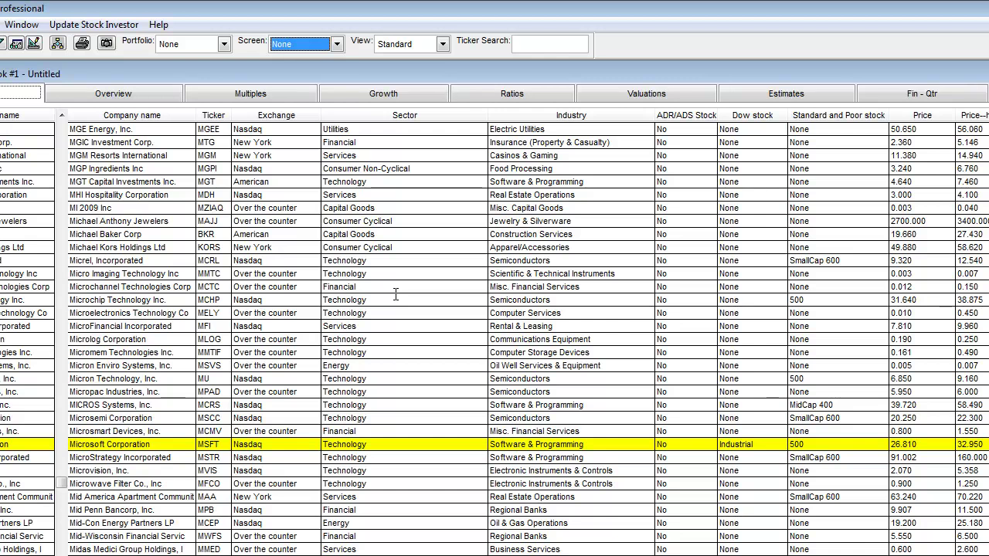
{"action": "left_click", "coordinate": [147, 96]}
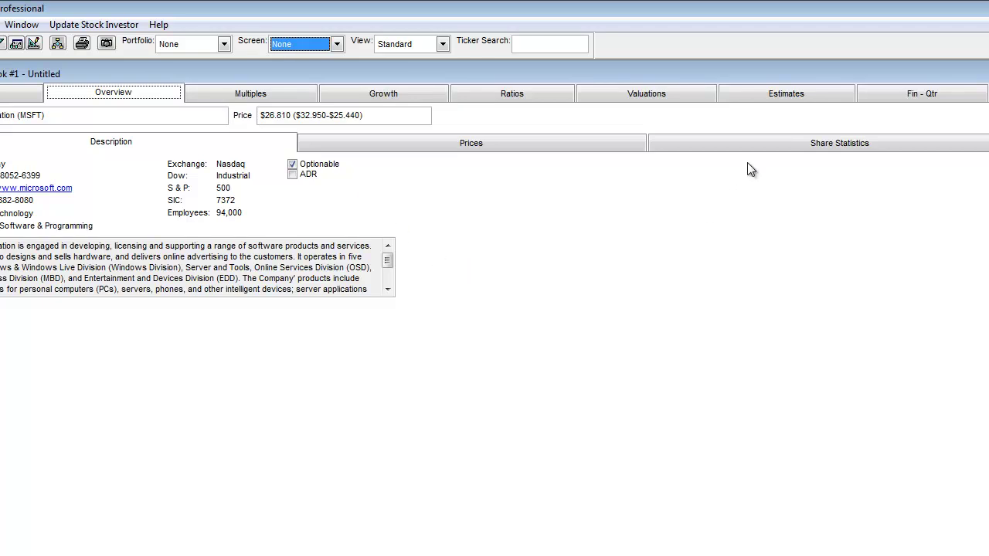
{"action": "left_click", "coordinate": [748, 145]}
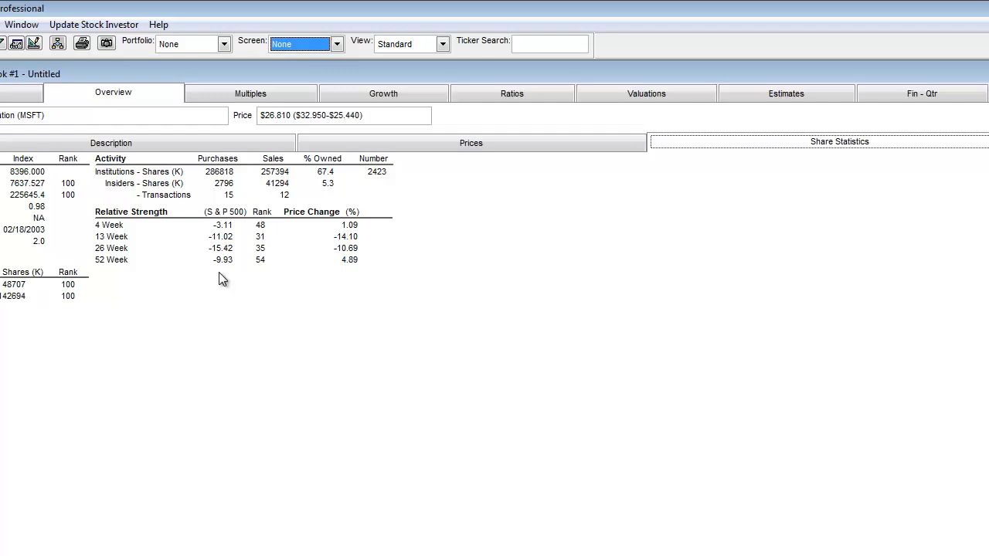
Look up the share statistics for tickers HPQ and DELL.
{"action": "left_click", "coordinate": [516, 45]}
{"action": "type", "text": "hpq"}
{"action": "key", "text": "Return"}
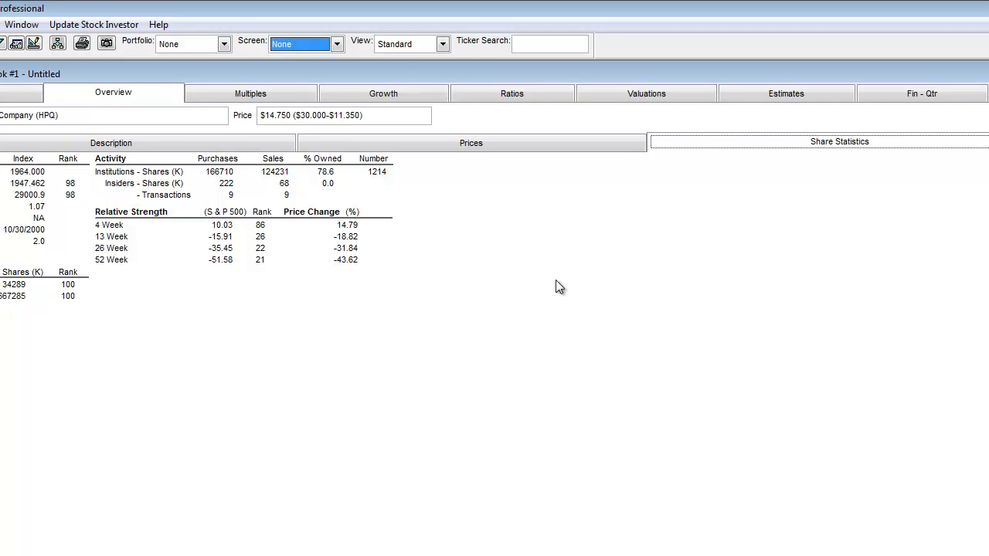
{"action": "type", "text": "aa"}
{"action": "key", "text": "Return"}
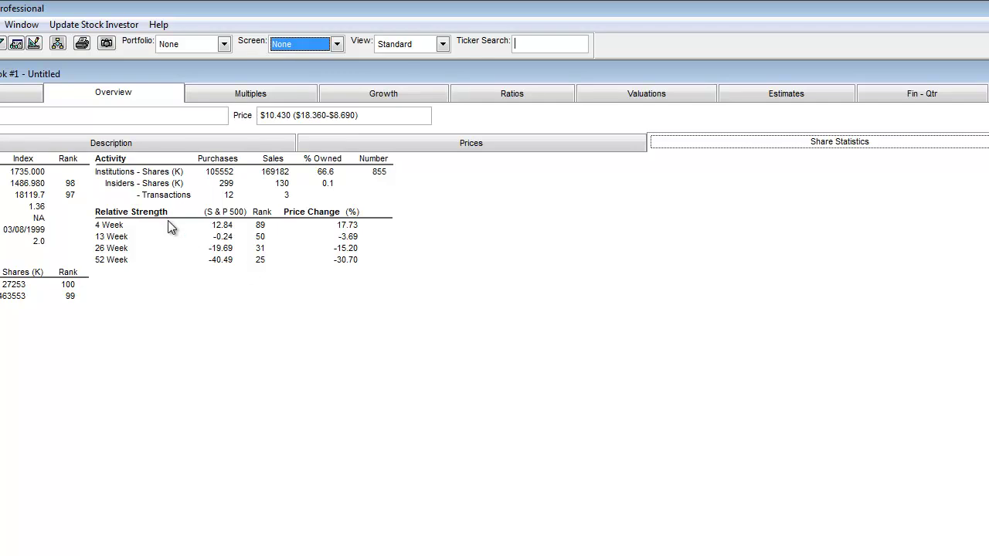
Return to the company list and start a screen filter in the Screen Editor on the field % Rank-Rel Strength 52 week.
{"action": "left_click", "coordinate": [26, 93]}
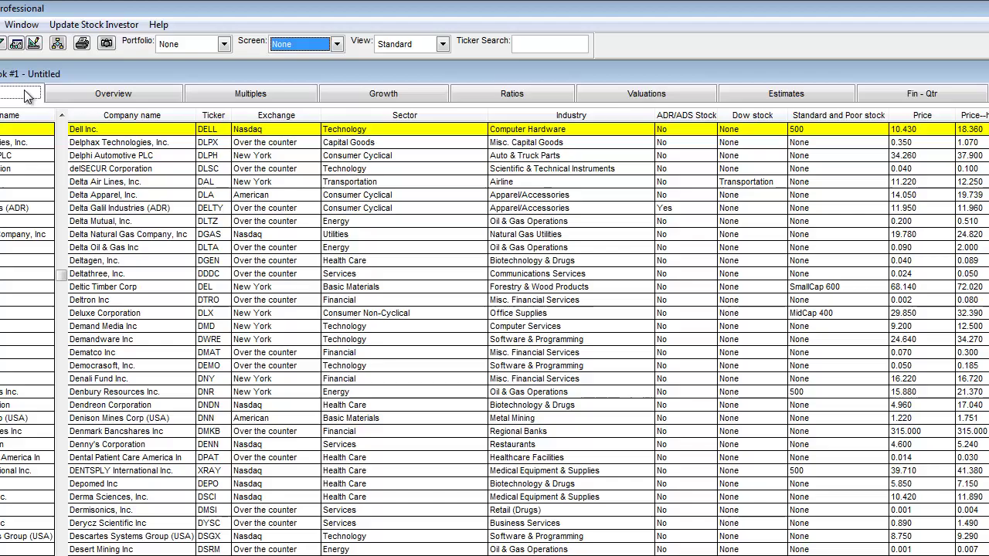
{"action": "left_click", "coordinate": [4, 46]}
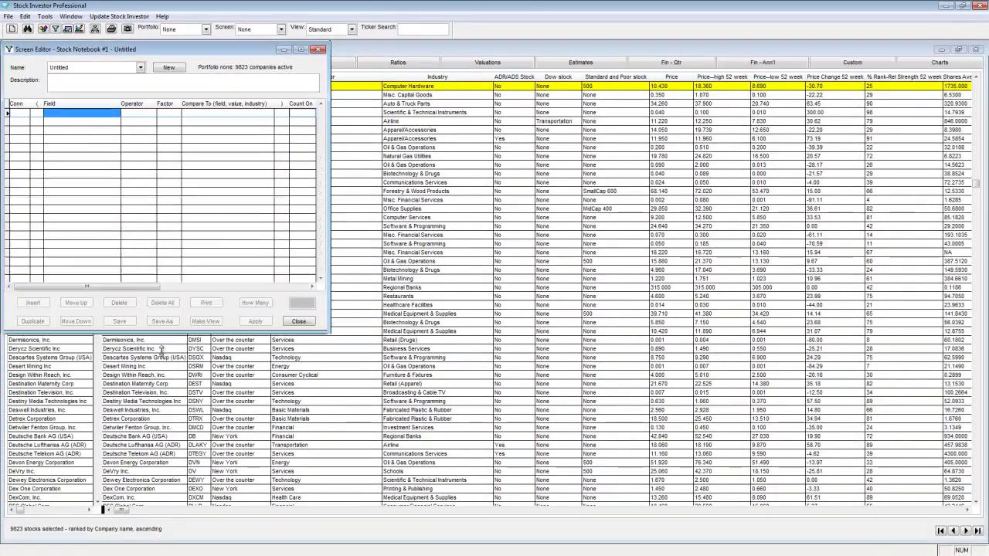
{"action": "left_click", "coordinate": [92, 116]}
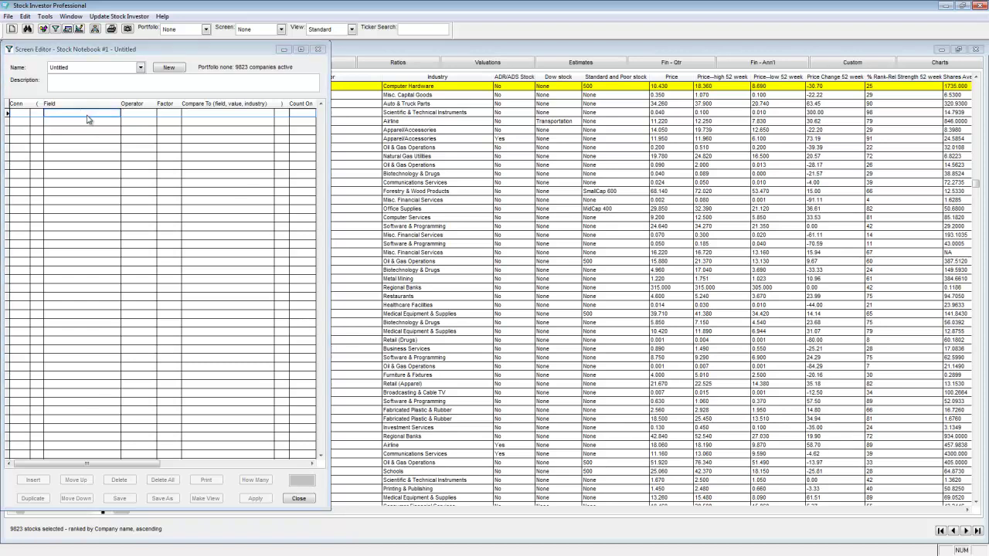
{"action": "left_click", "coordinate": [48, 121]}
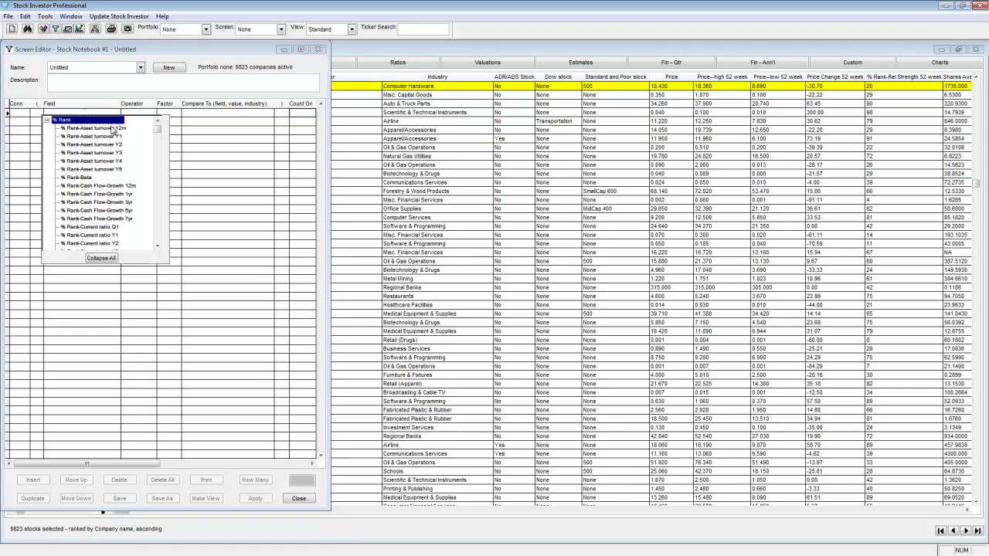
{"action": "scroll", "coordinate": [157, 215], "scroll_direction": "down", "scroll_amount": 3}
{"action": "scroll", "coordinate": [156, 216], "scroll_direction": "down", "scroll_amount": 10}
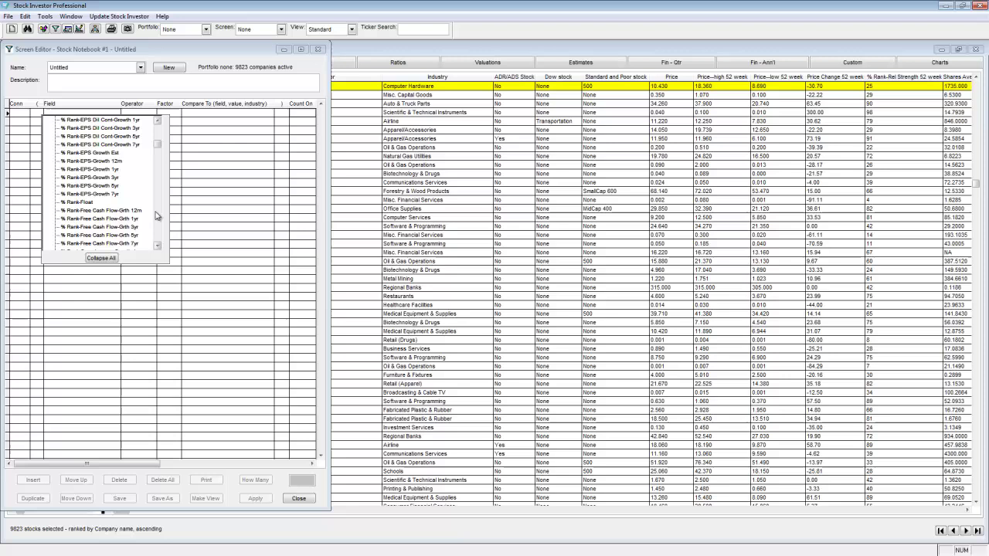
{"action": "scroll", "coordinate": [155, 215], "scroll_direction": "down", "scroll_amount": 10}
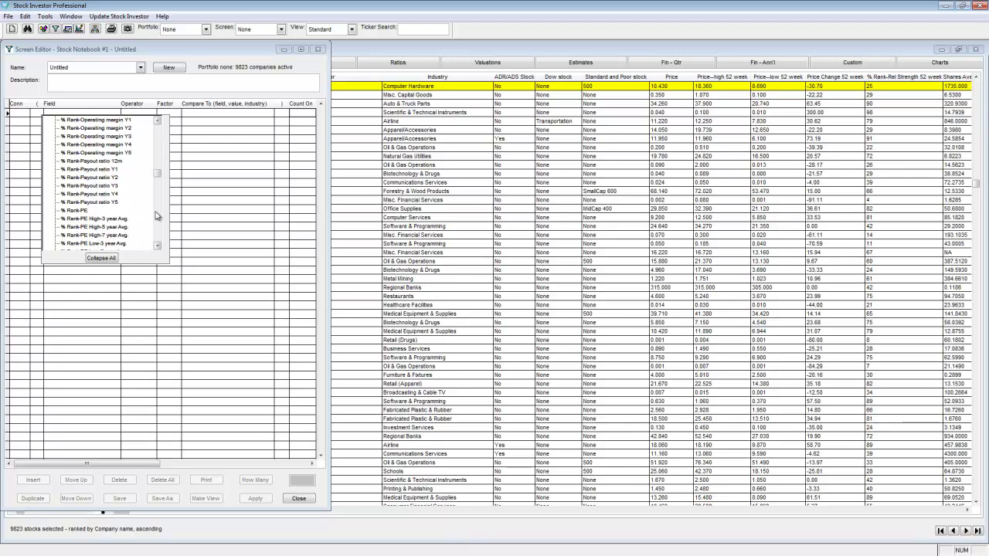
{"action": "scroll", "coordinate": [159, 226], "scroll_direction": "down", "scroll_amount": 10}
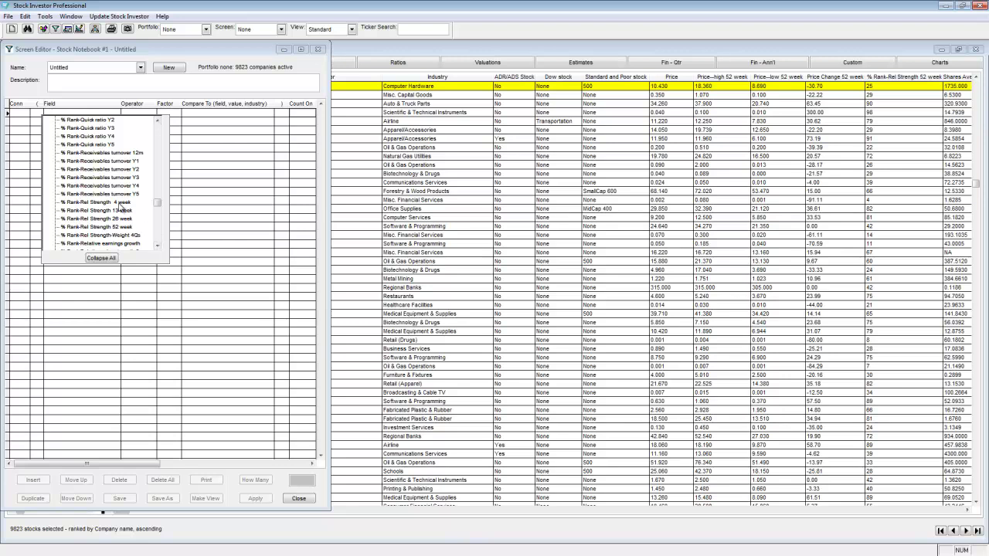
{"action": "left_click", "coordinate": [122, 226]}
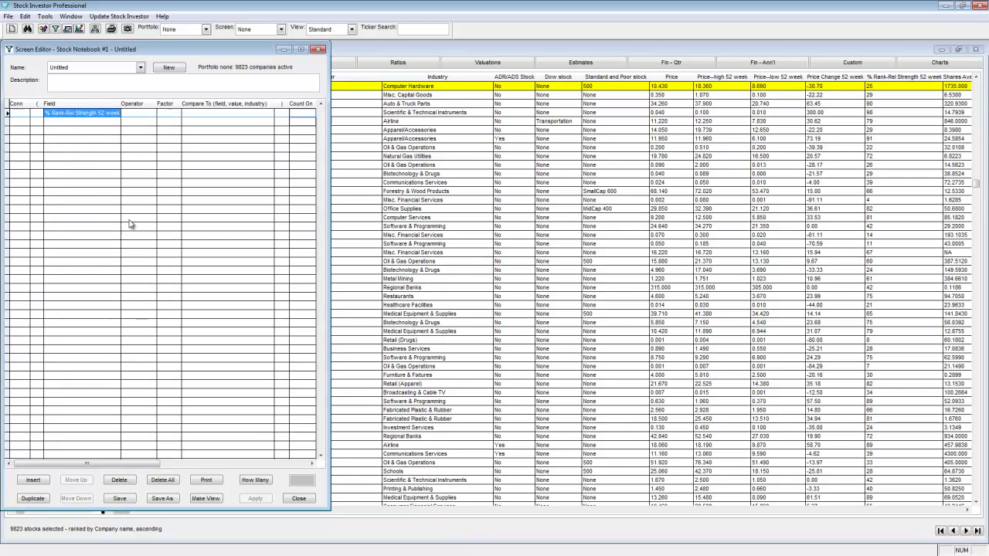
Set the relative strength rank criterion to >= 95, count the matching companies and apply the screen.
{"action": "left_click", "coordinate": [129, 115]}
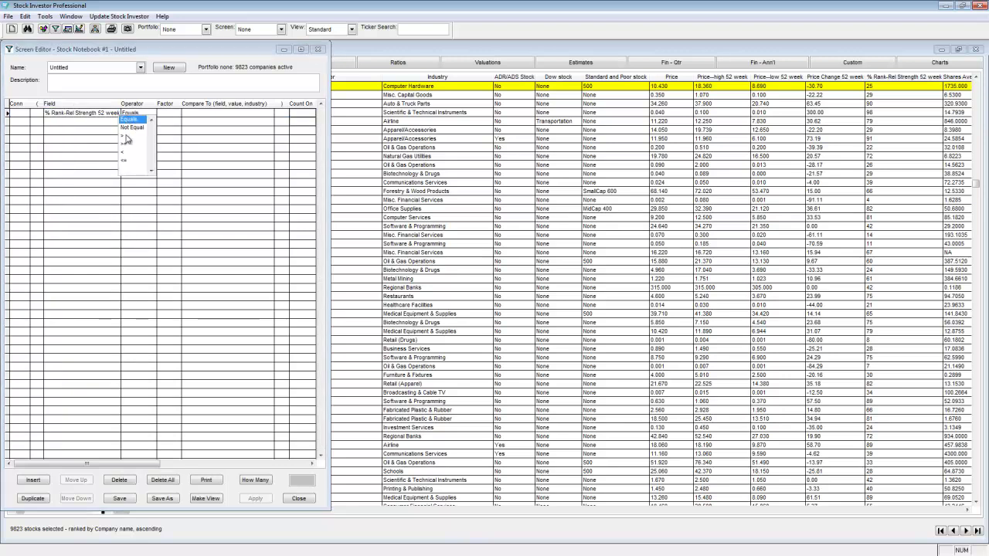
{"action": "left_click", "coordinate": [126, 151]}
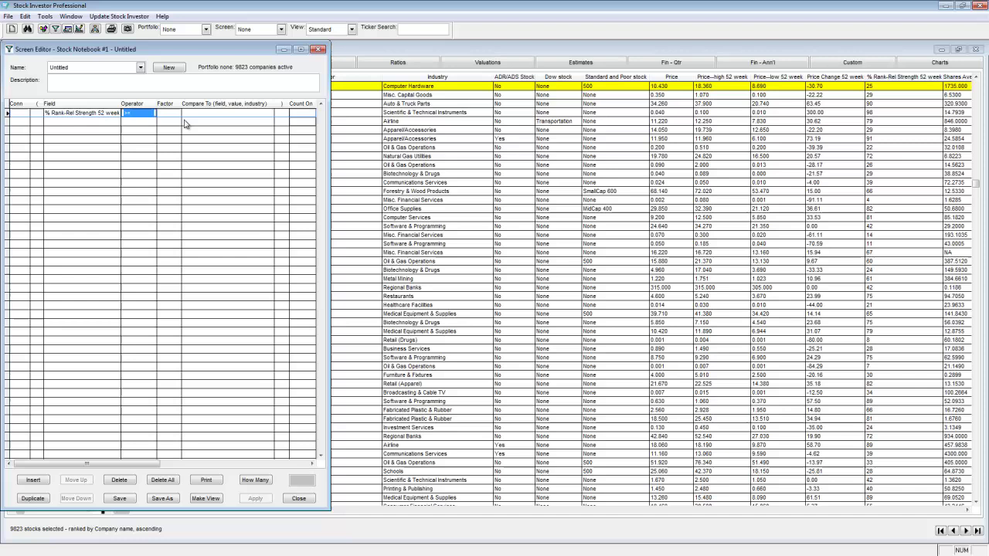
{"action": "left_click", "coordinate": [193, 113]}
{"action": "left_click", "coordinate": [195, 113]}
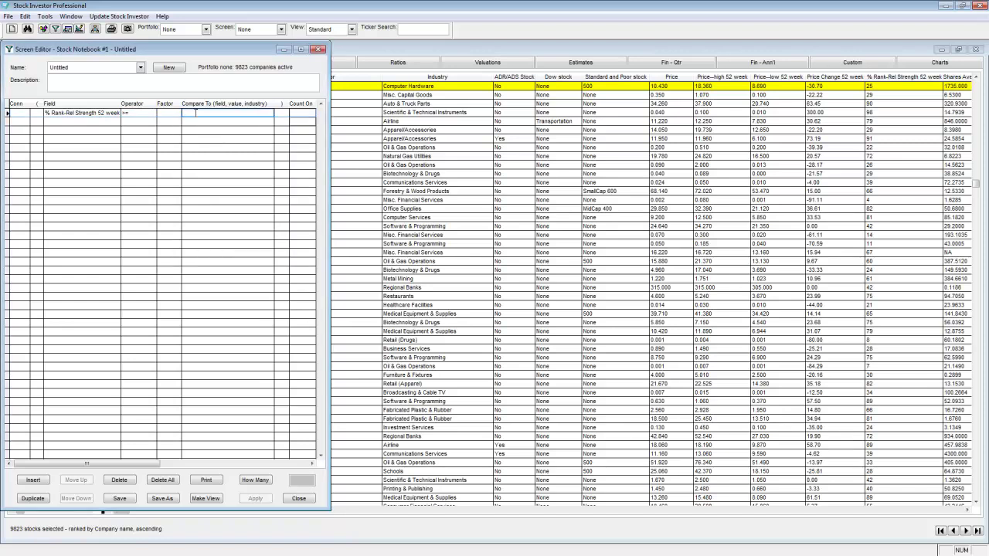
{"action": "type", "text": "95"}
{"action": "left_click", "coordinate": [266, 481]}
{"action": "left_click", "coordinate": [256, 498]}
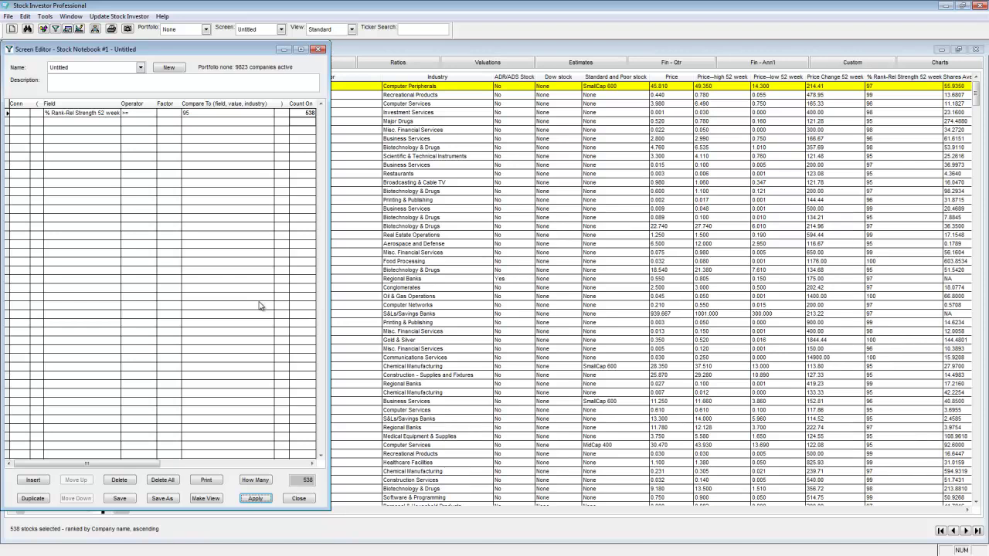
Move the Screen Editor off the company names and close it.
{"action": "left_click_drag", "start_coordinate": [226, 53], "coordinate": [632, 133]}
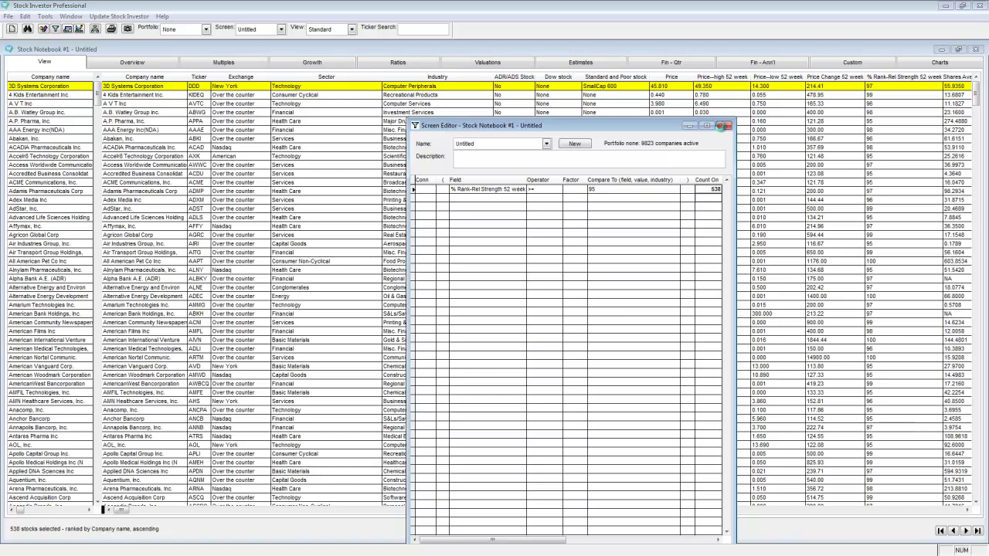
{"action": "left_click", "coordinate": [720, 126]}
{"action": "left_click", "coordinate": [544, 320]}
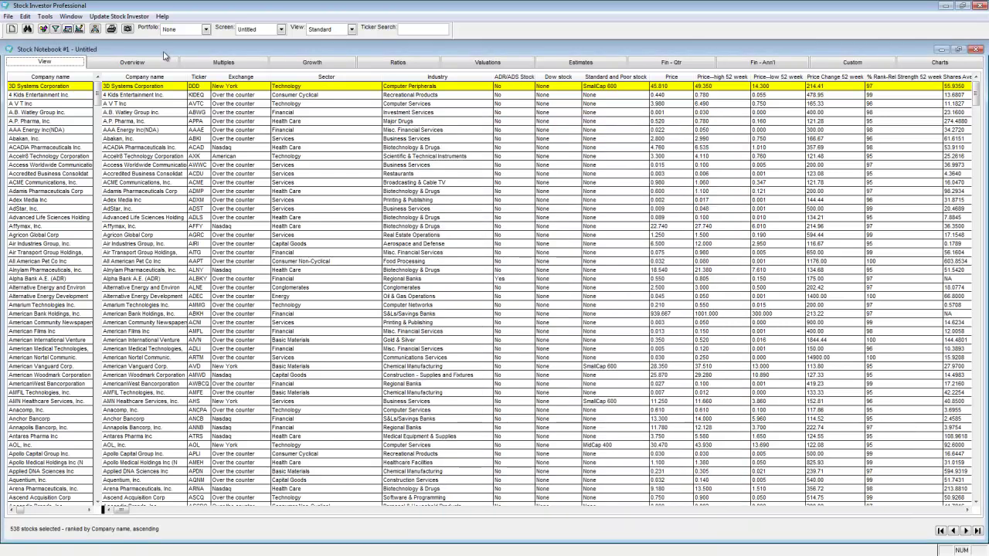
Open the program's help and search its topics for "relative strength".
{"action": "left_click", "coordinate": [162, 15]}
{"action": "left_click", "coordinate": [167, 32]}
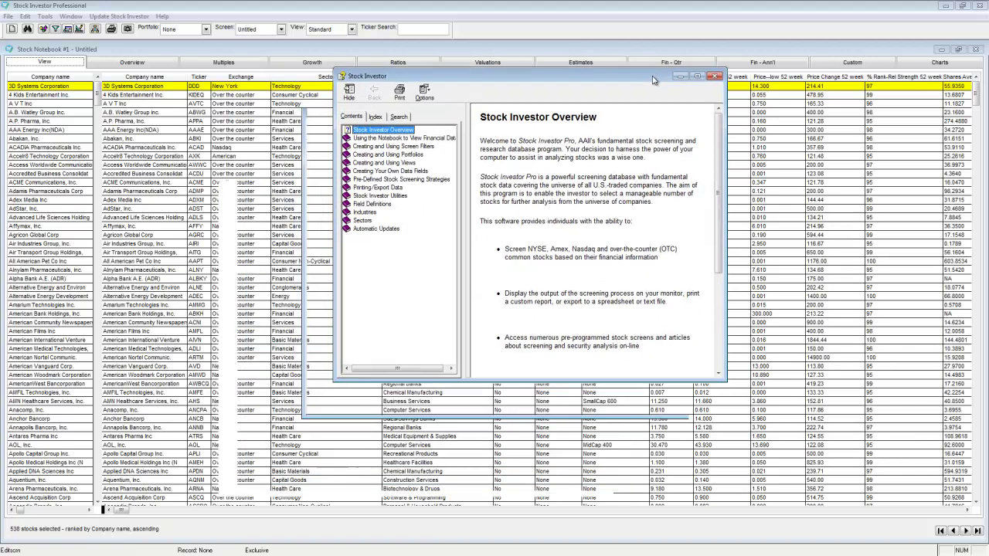
{"action": "left_click", "coordinate": [353, 116]}
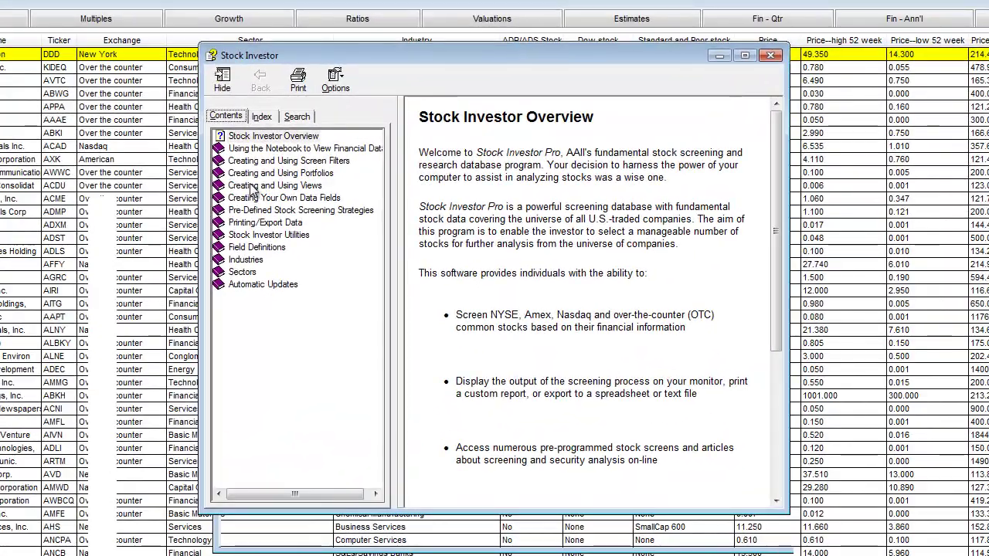
{"action": "left_click", "coordinate": [297, 116]}
{"action": "type", "text": "re"}
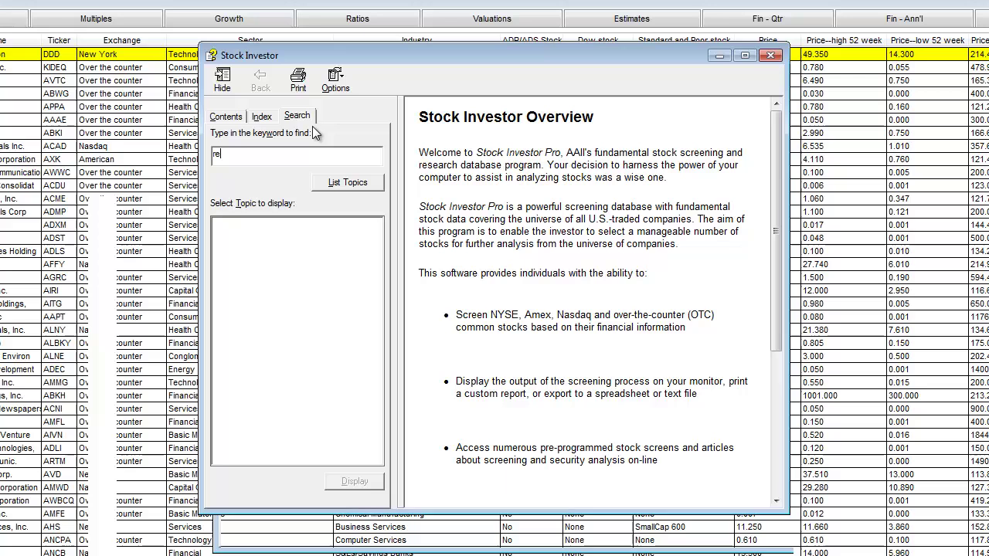
{"action": "type", "text": "lative strength"}
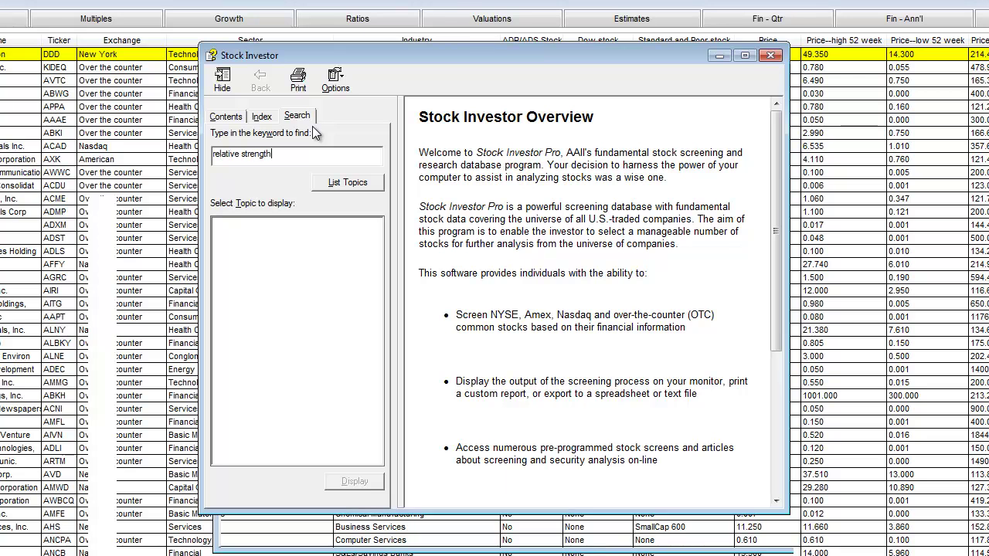
{"action": "key", "text": "Return"}
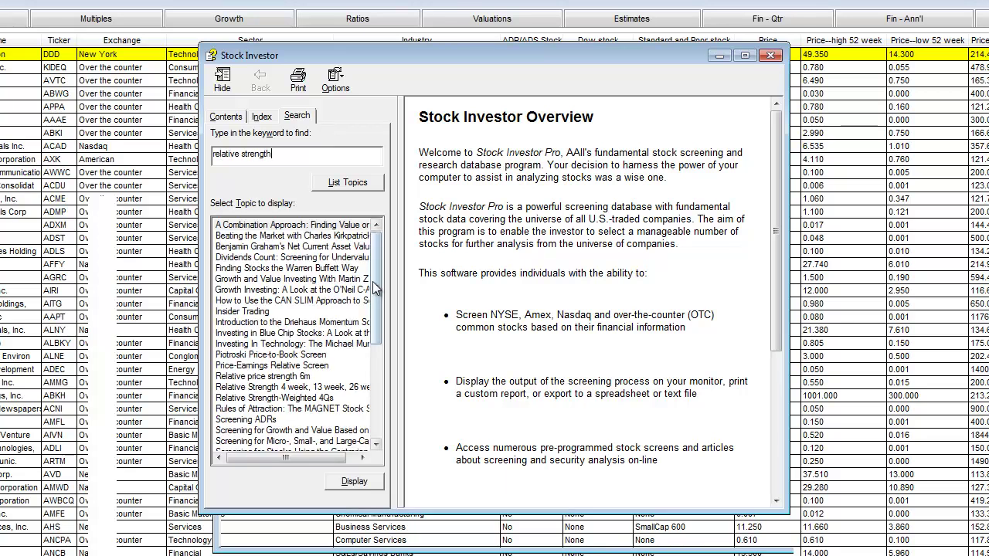
Read the help topic on Relative Strength 4 week, 13 week, 26 week, 52 week, and close the help.
{"action": "scroll", "coordinate": [374, 301], "scroll_direction": "down", "scroll_amount": 1}
{"action": "scroll", "coordinate": [374, 301], "scroll_direction": "down", "scroll_amount": 1}
{"action": "double_click", "coordinate": [325, 354]}
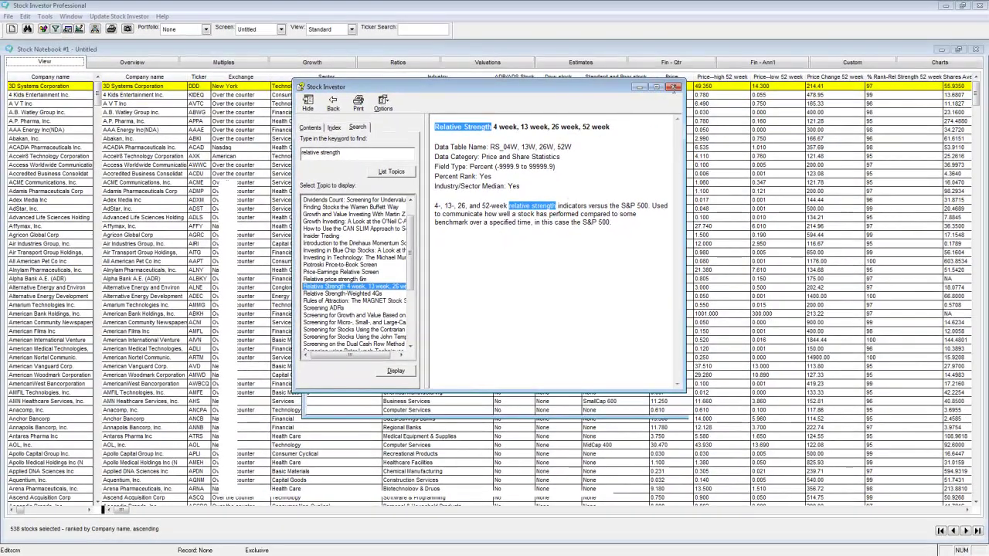
{"action": "left_click", "coordinate": [674, 87]}
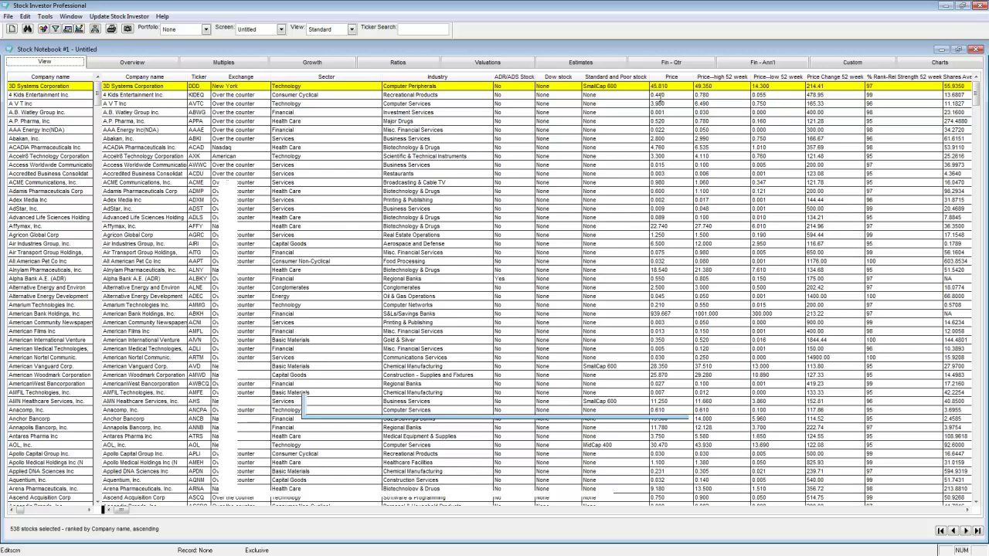